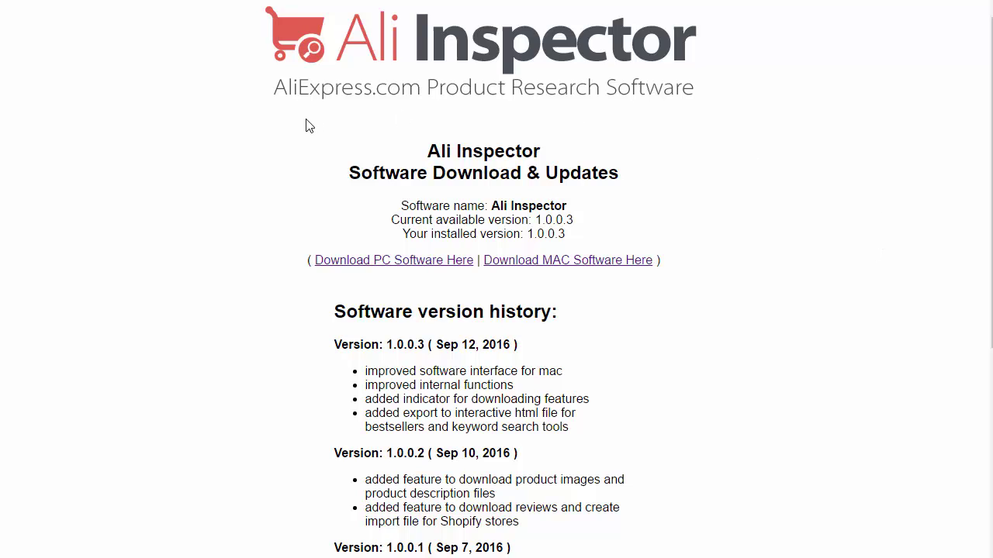
Download the PC installer Ali-Inspector-Setup.zip, saving it to the WORKING NEW (J:) drive
left_click(407, 266)
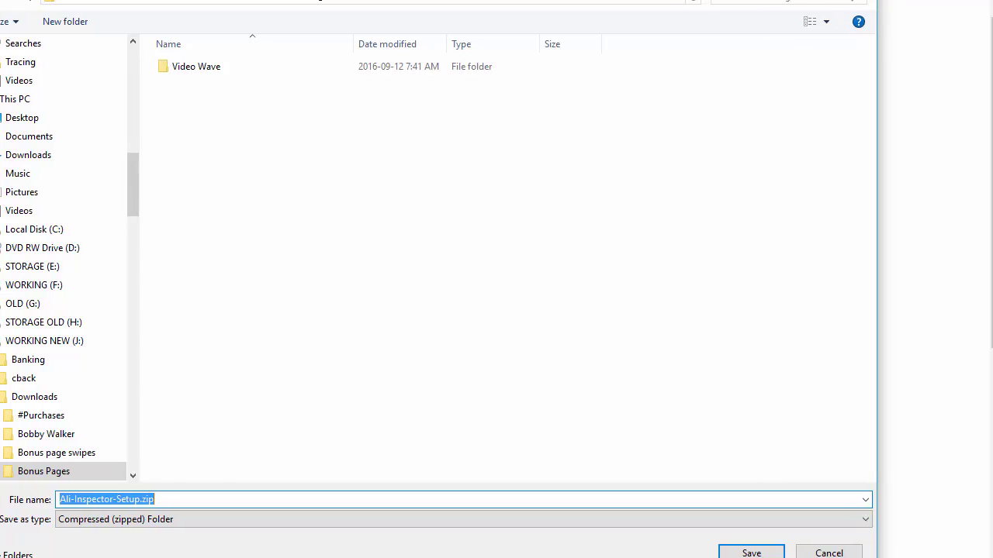
left_click(60, 344)
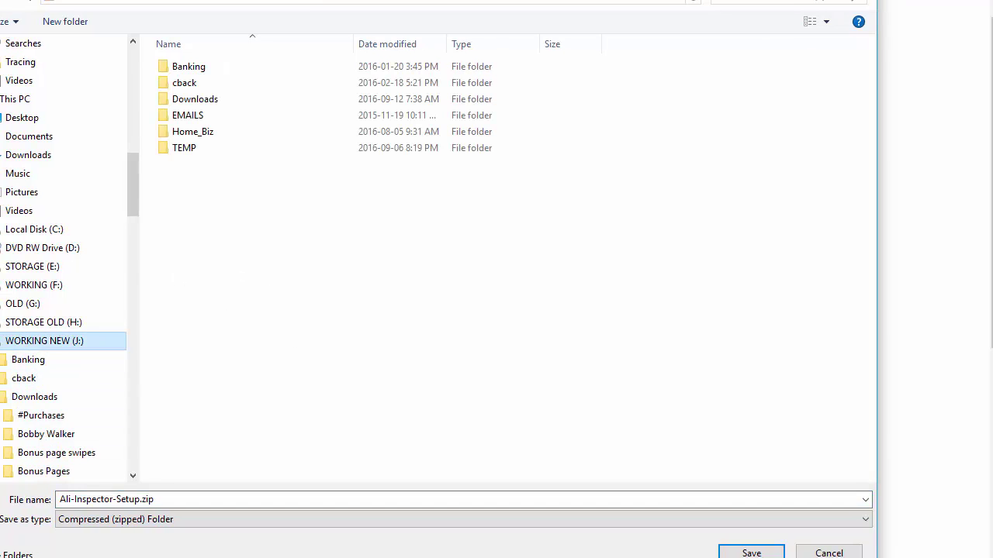
left_click(2, 341)
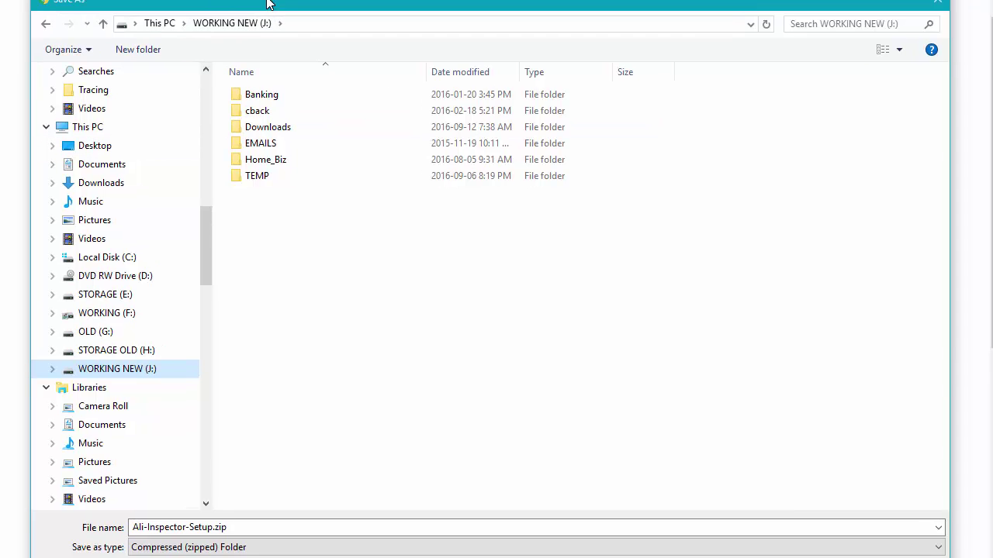
left_click(102, 149)
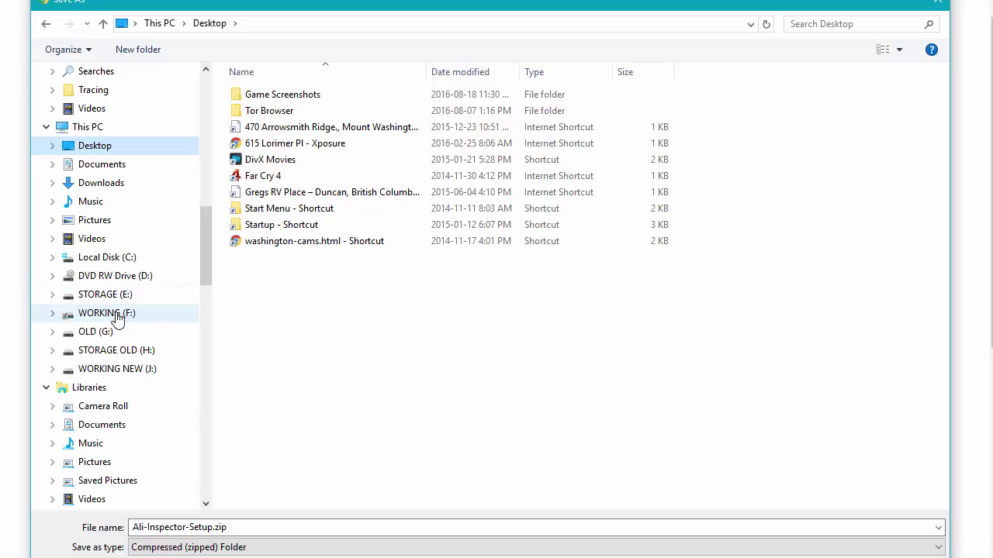
left_click(115, 368)
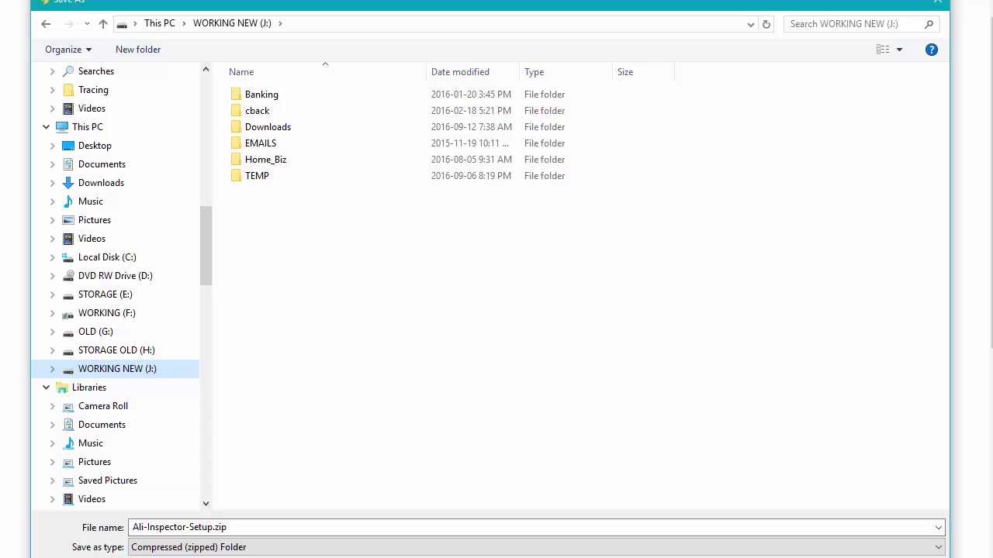
left_click_drag(757, 557, 758, 416)
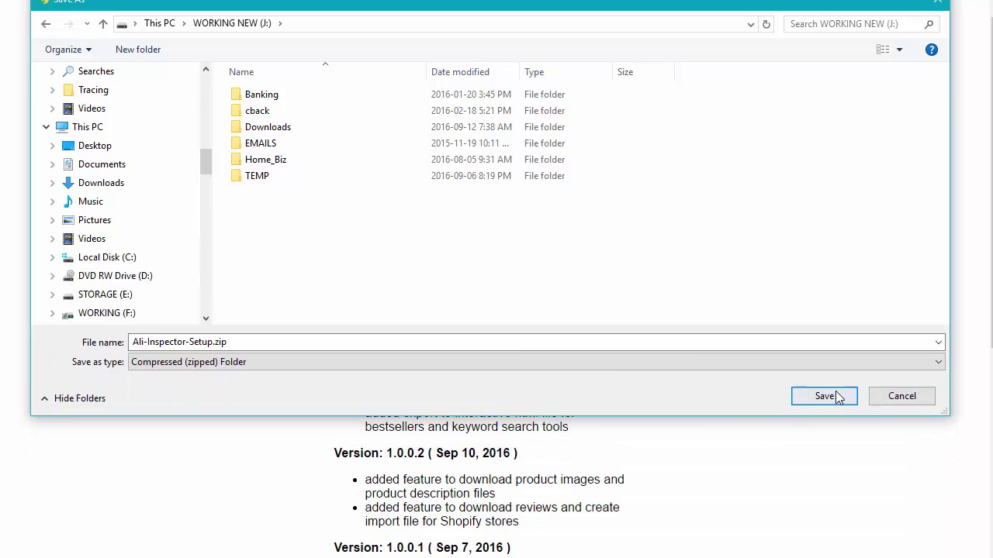
key("Return")
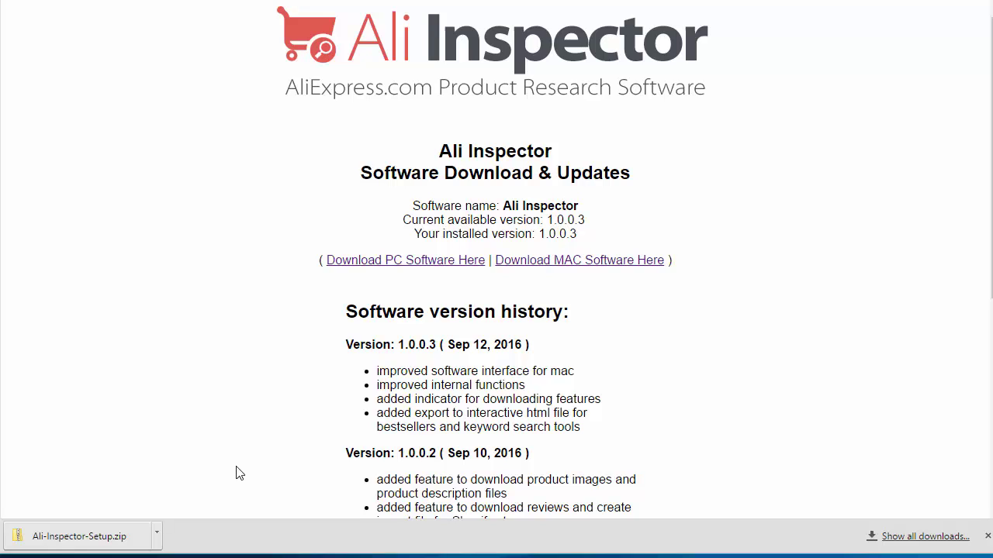
Stretch the Chrome window to the screen bottom once Ali-Inspector-Setup.zip finishes downloading
double_click(225, 549)
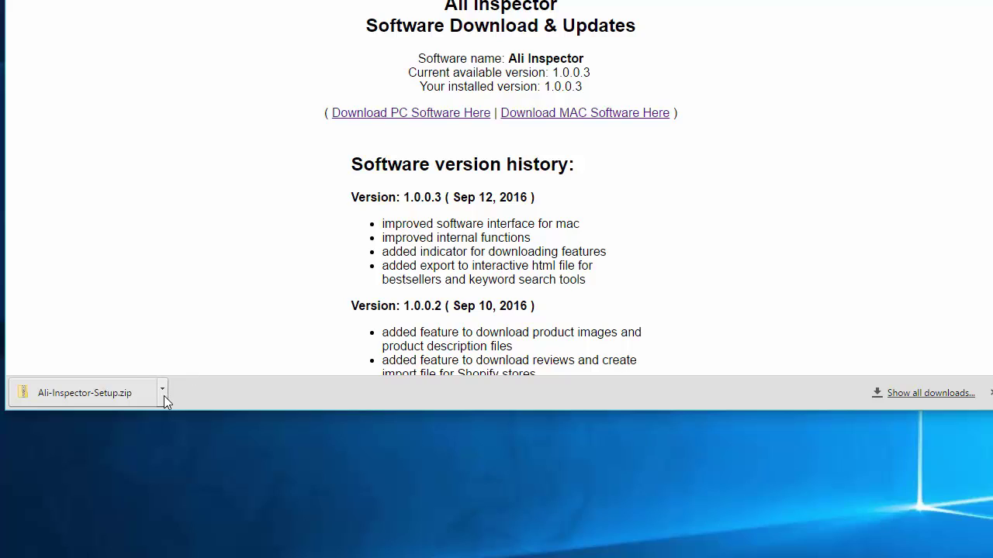
Show Ali-Inspector-Setup.zip in its J: folder and bring File Explorer in front of Chrome
left_click(163, 395)
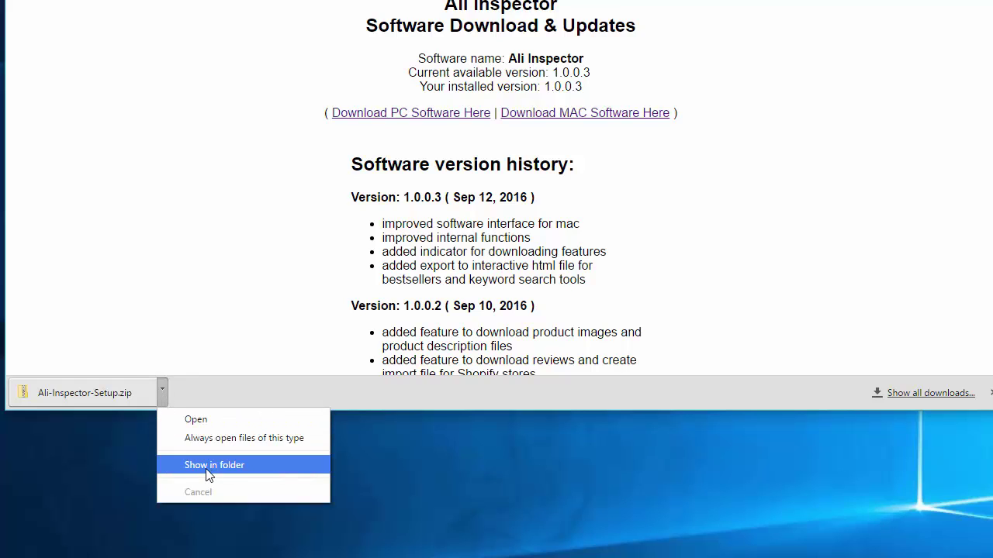
left_click(237, 468)
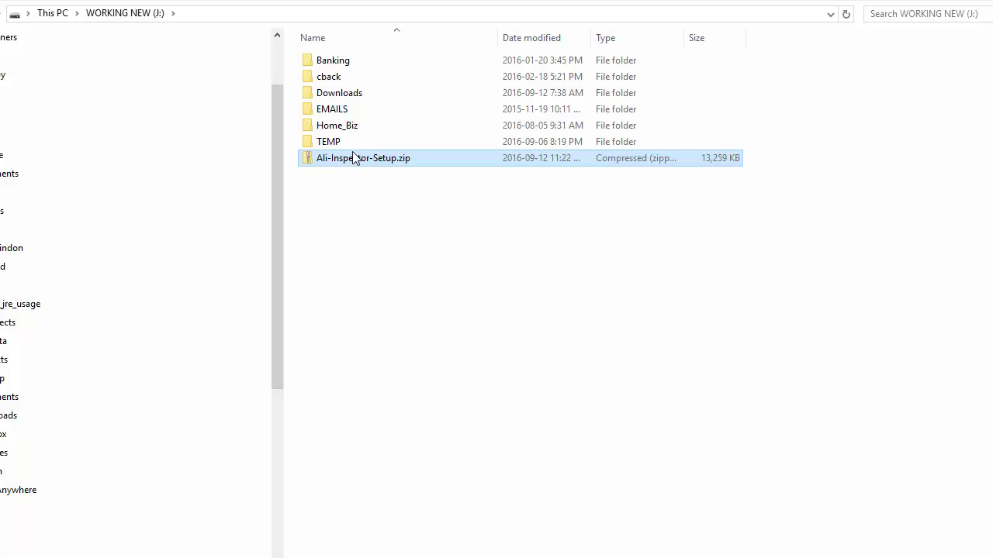
left_click(311, 307)
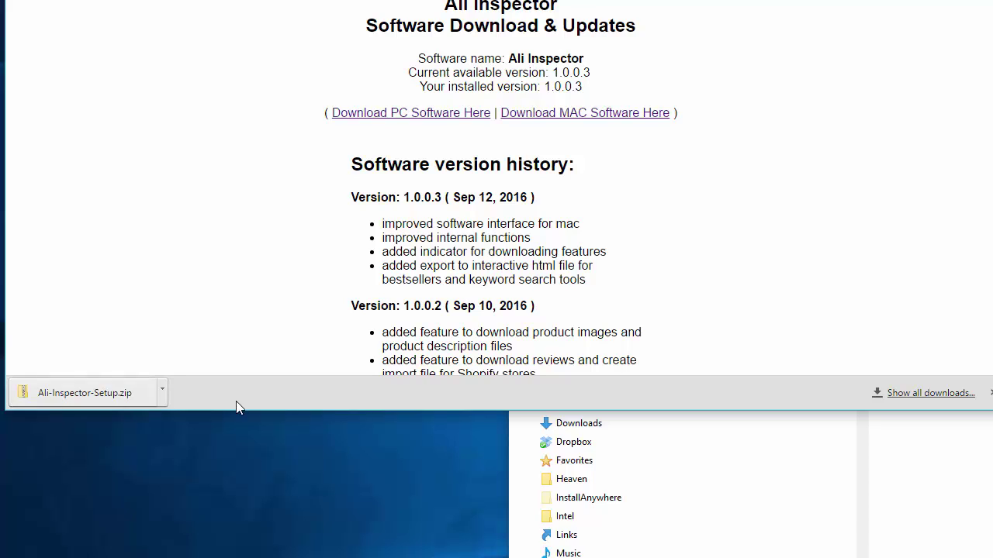
left_click(163, 394)
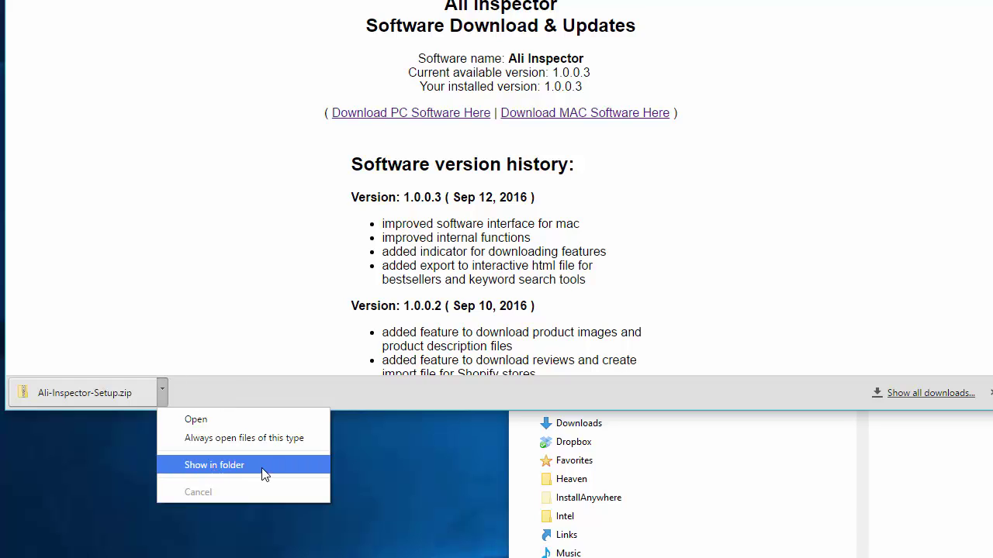
left_click(260, 378)
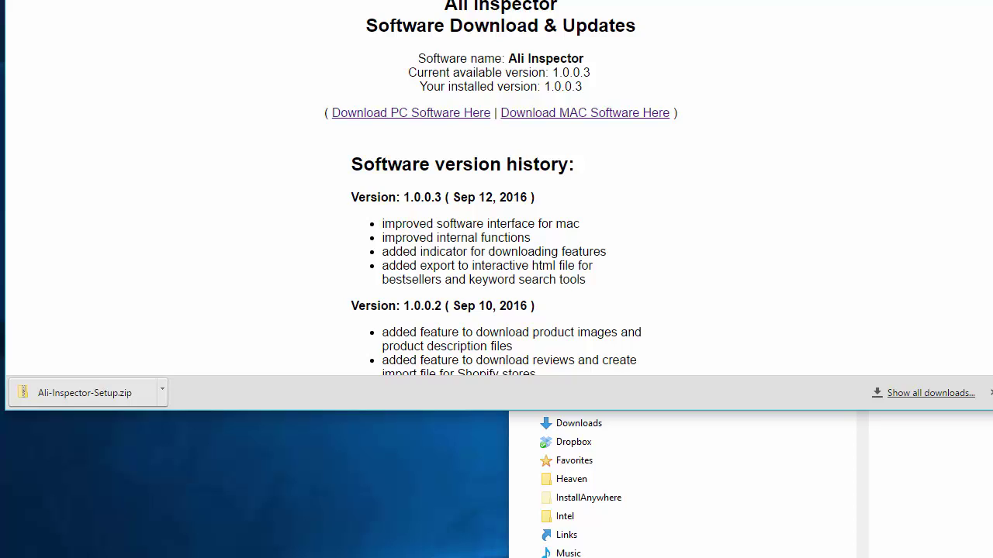
left_click_drag(552, 2, 480, 3)
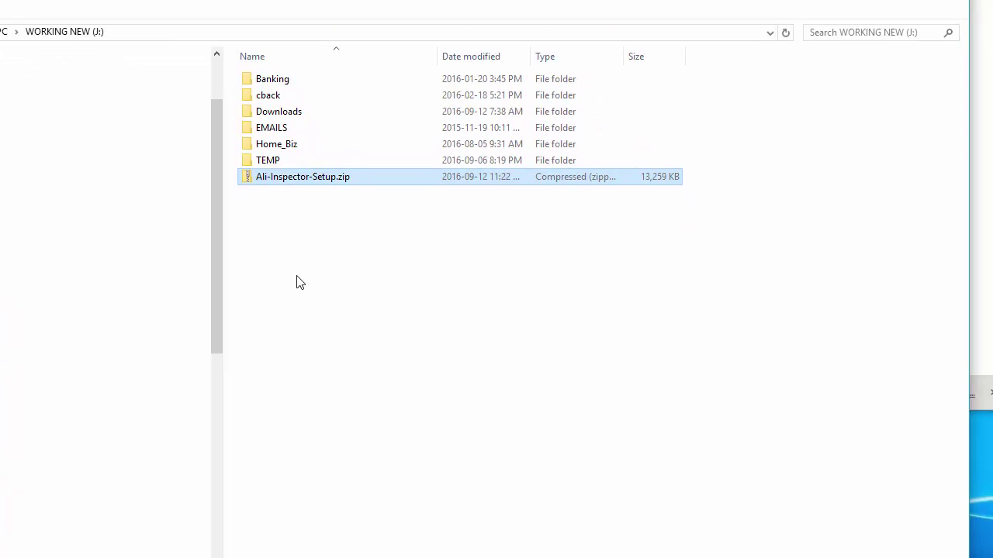
Extract Ali-Inspector-Setup.zip into J:\Ali-Inspector-Setup to get Ali-Inspector-Setup.exe
right_click(284, 181)
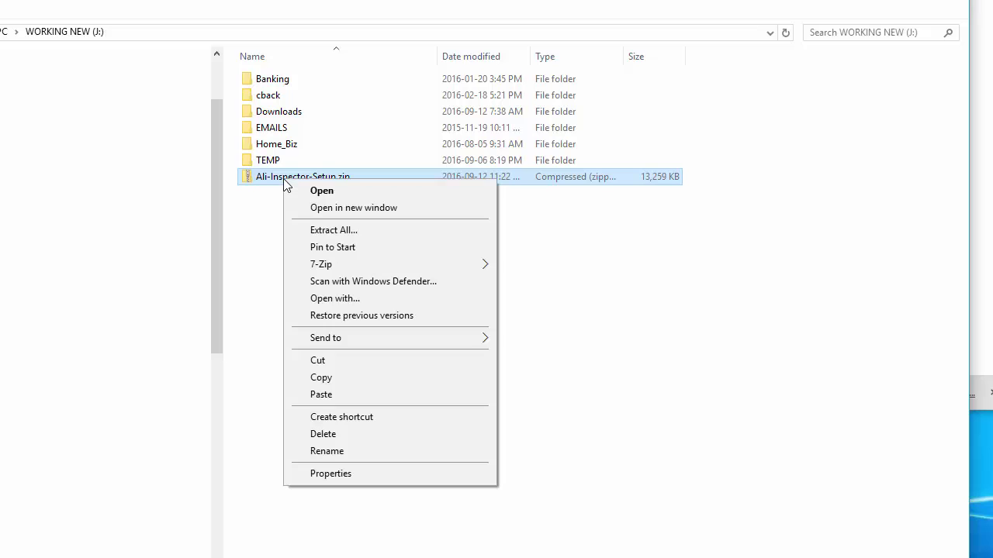
left_click(334, 231)
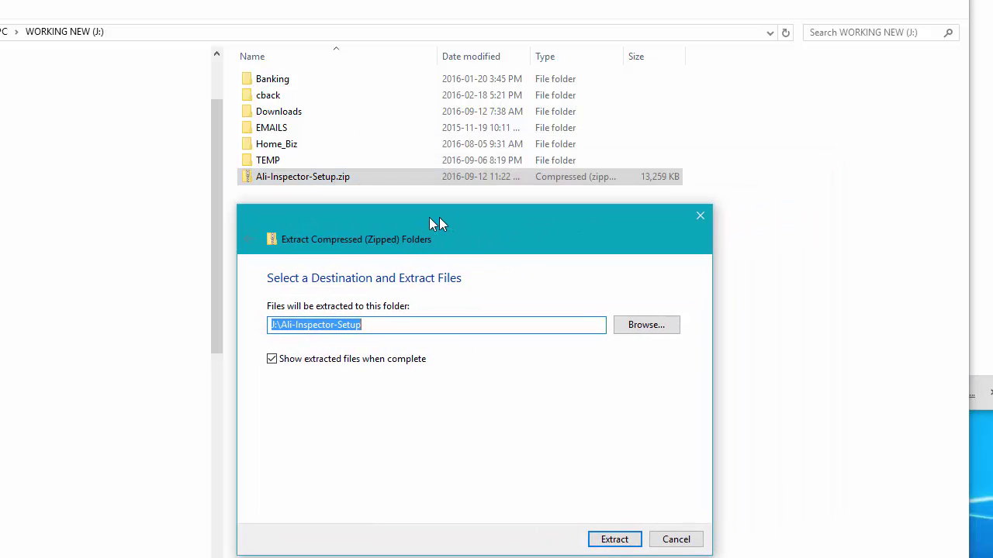
left_click_drag(434, 223, 424, 223)
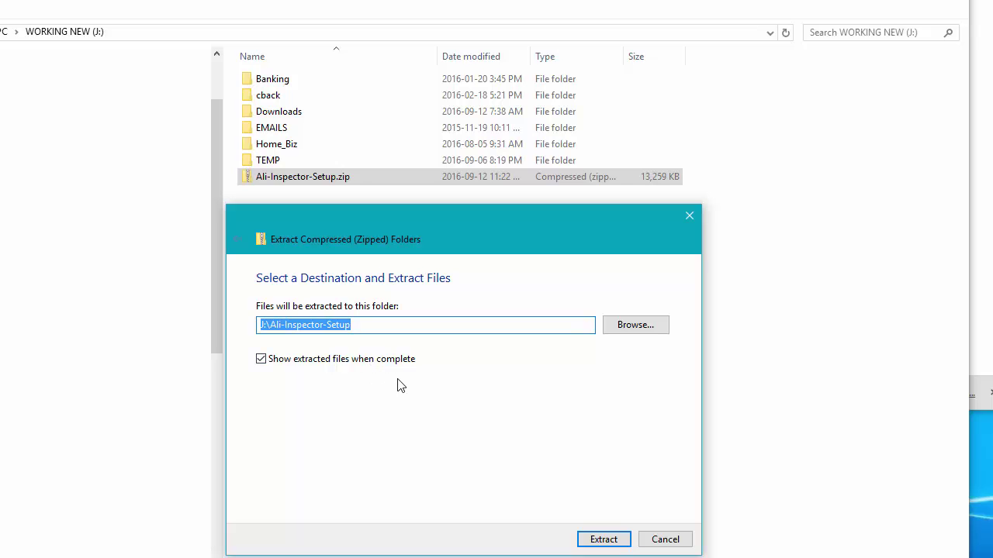
left_click(602, 541)
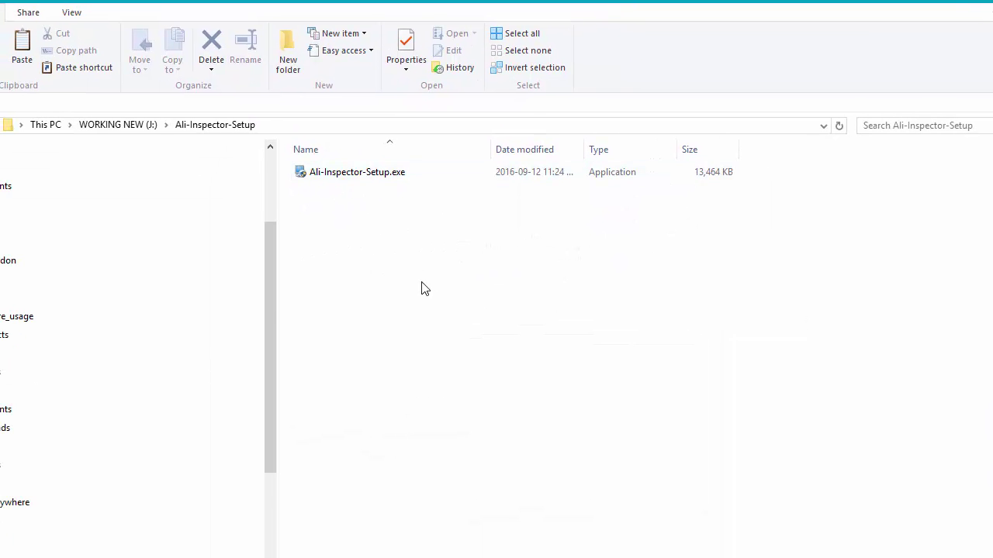
Run Ali-Inspector-Setup.exe as administrator, bypassing the SmartScreen warning with Run anyway
right_click(351, 177)
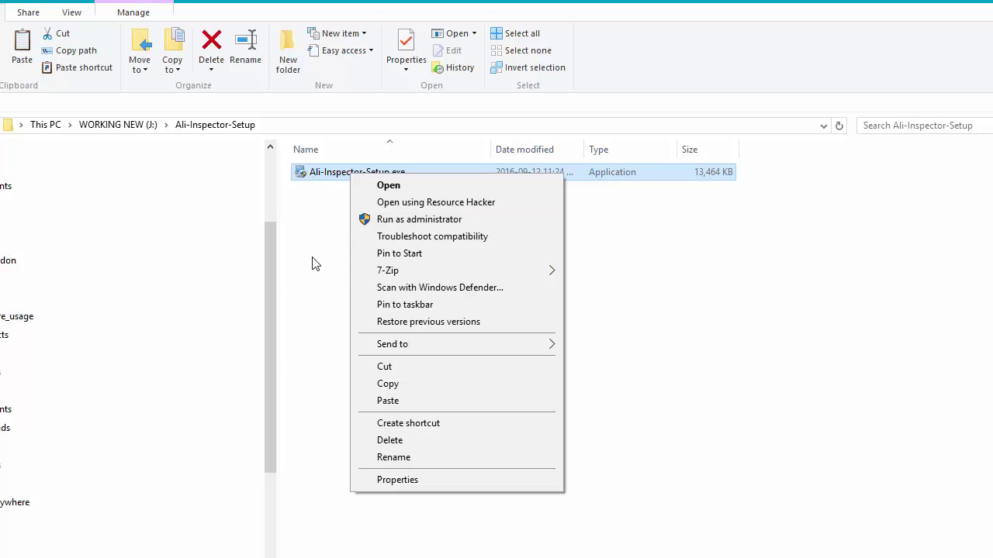
left_click(423, 220)
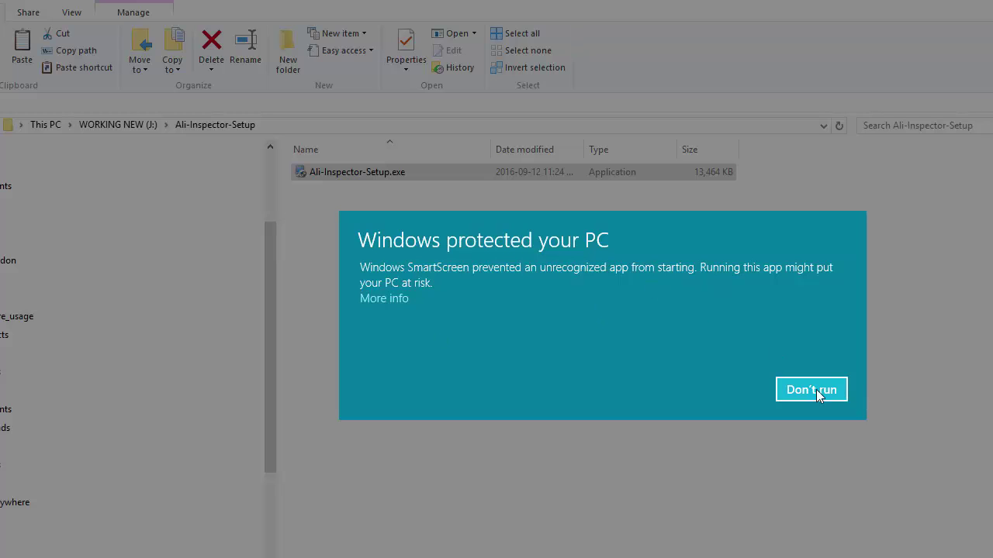
left_click(374, 300)
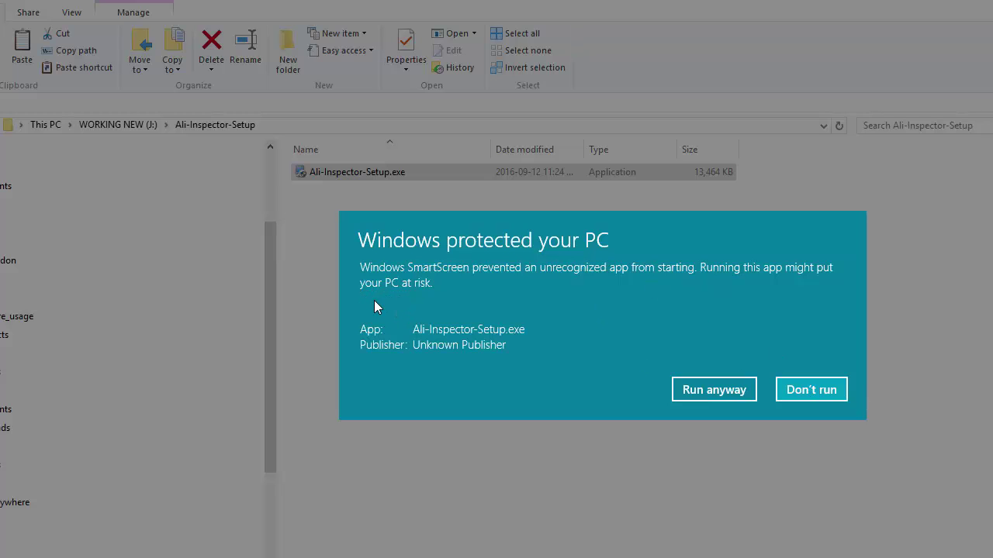
left_click(720, 389)
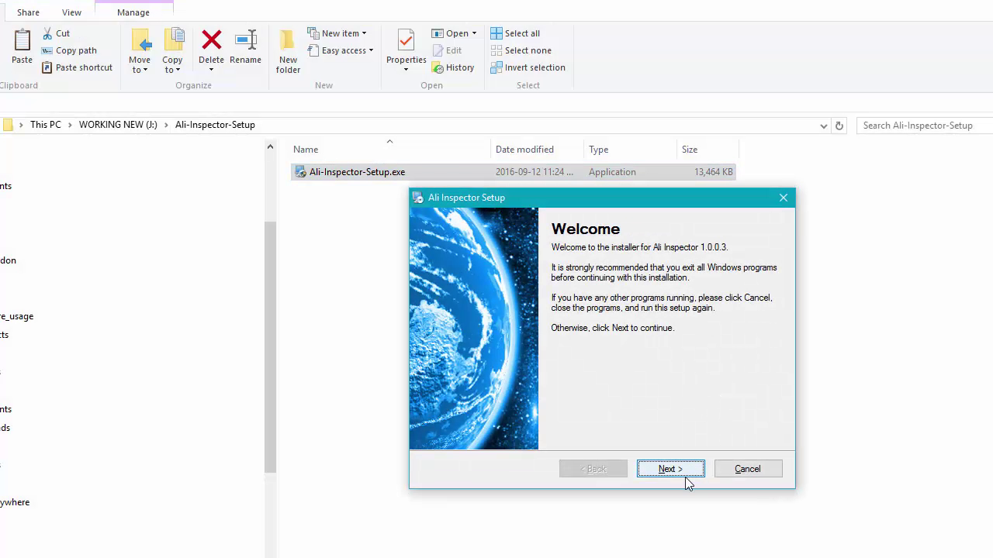
Install Ali Inspector 1.0.0.3 with the default folder, accepting the license
left_click(684, 475)
left_click(683, 475)
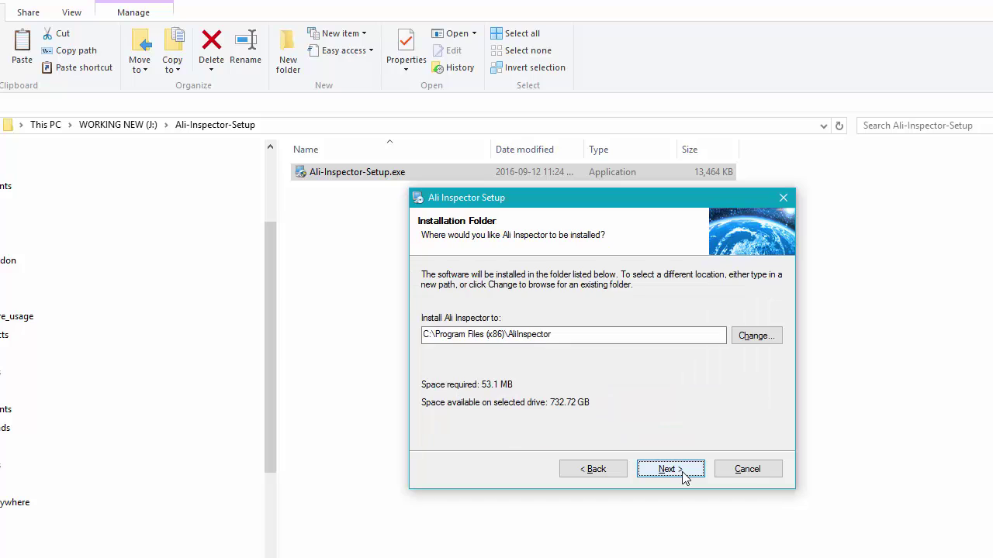
left_click(683, 474)
left_click(682, 469)
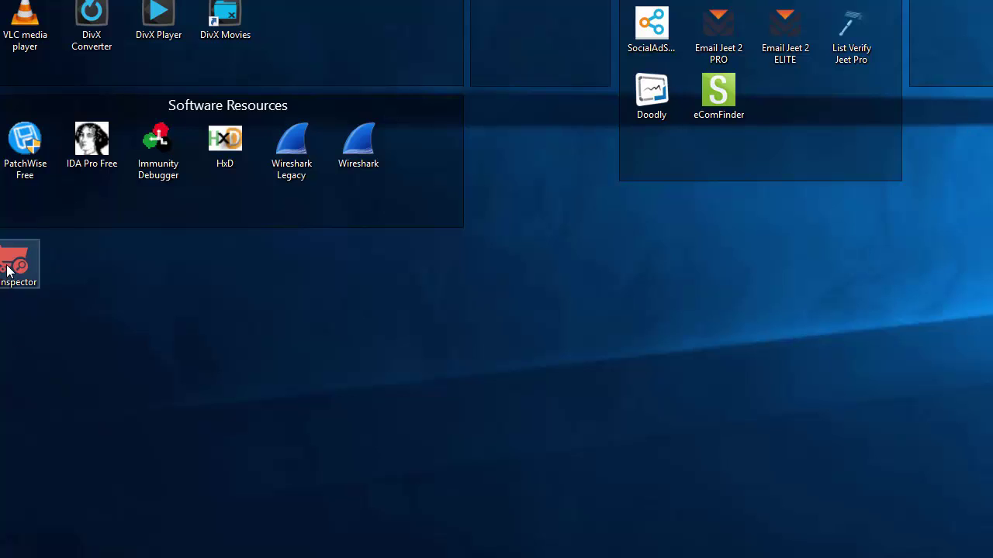
Launch Ali Inspector from its desktop shortcut and register it with the pasted purchase email
mouse_move(11, 266)
left_mouse_down()
mouse_move(329, 300)
mouse_move(10, 266)
left_mouse_up()
left_click(741, 393)
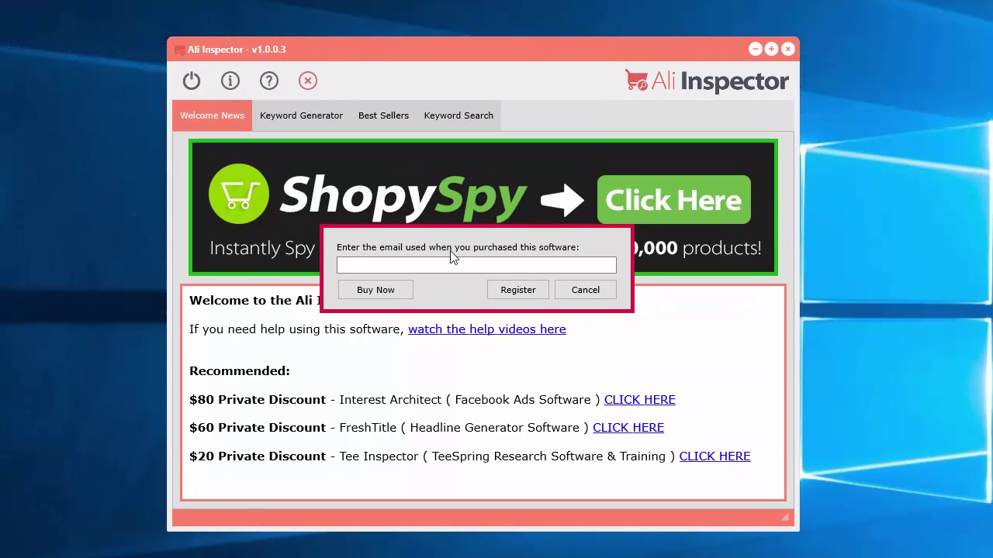
left_click(401, 266)
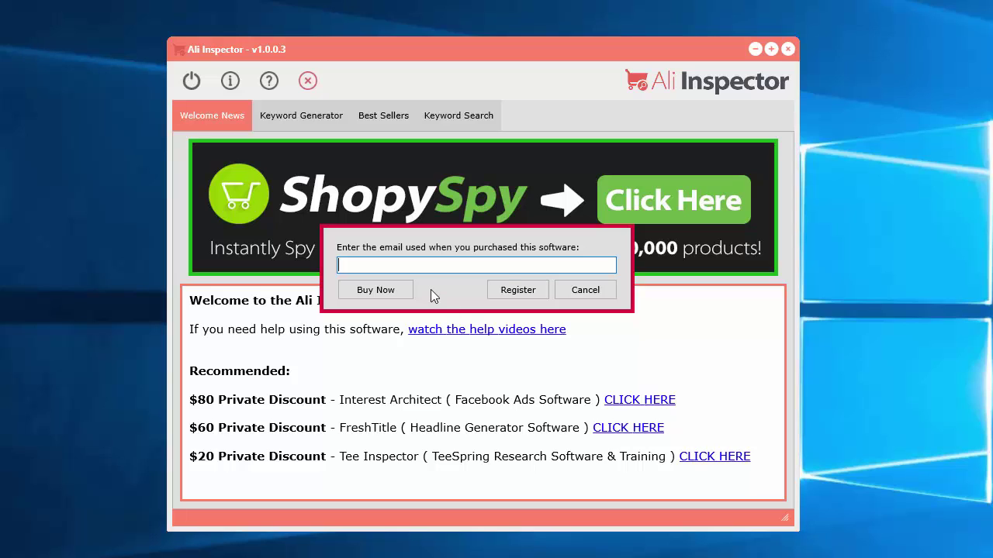
key("ctrl+v")
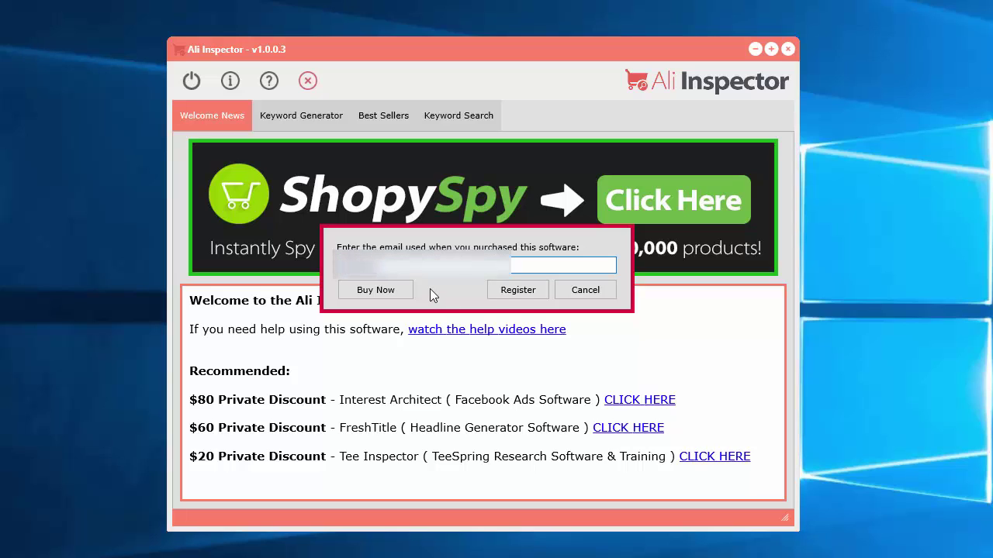
left_click(508, 299)
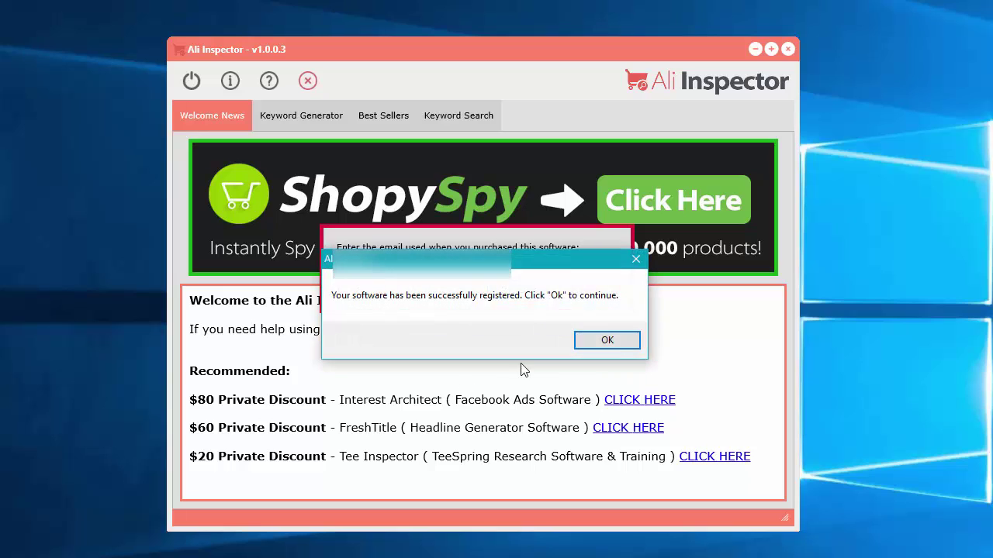
left_click(608, 342)
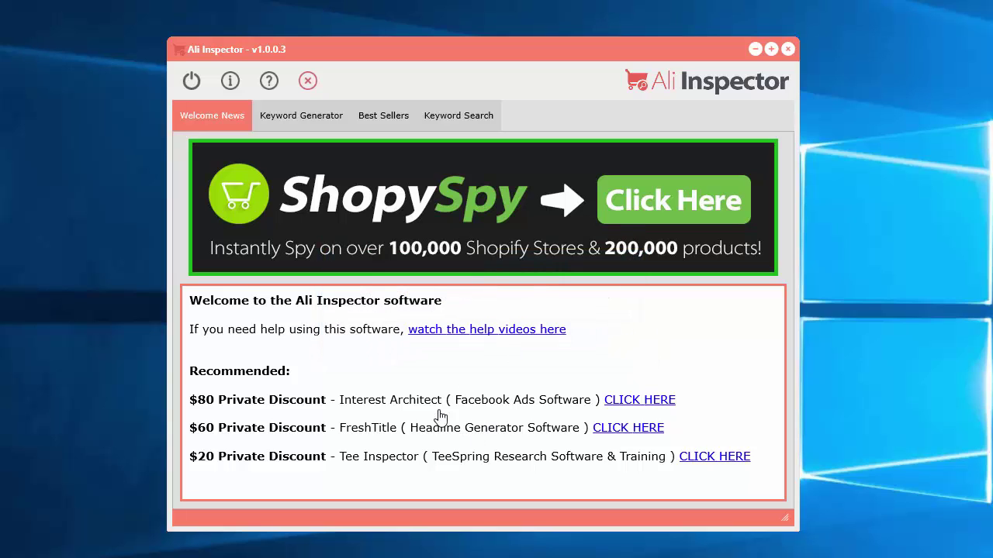
Return to the Welcome News page and open the Help (?) dropdown
left_click(309, 117)
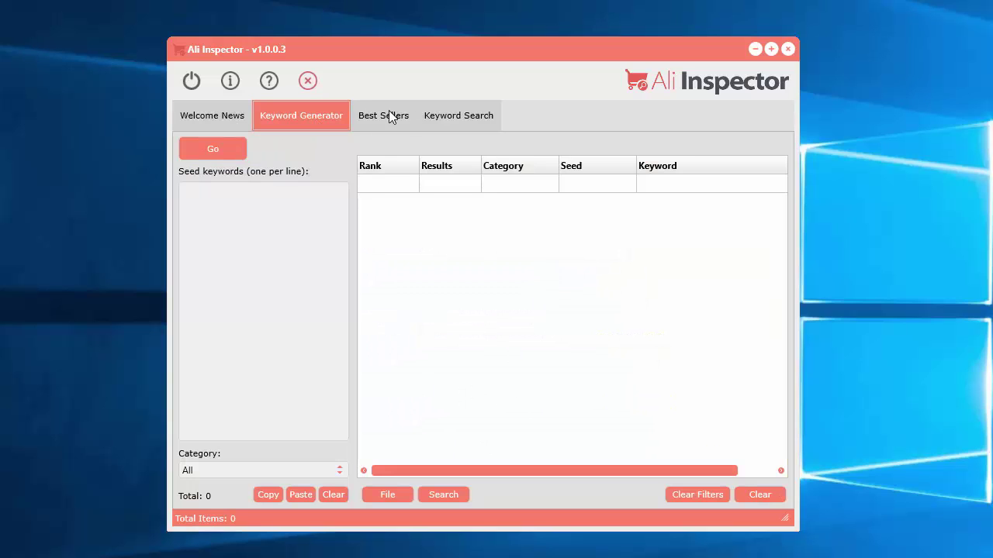
left_click(211, 114)
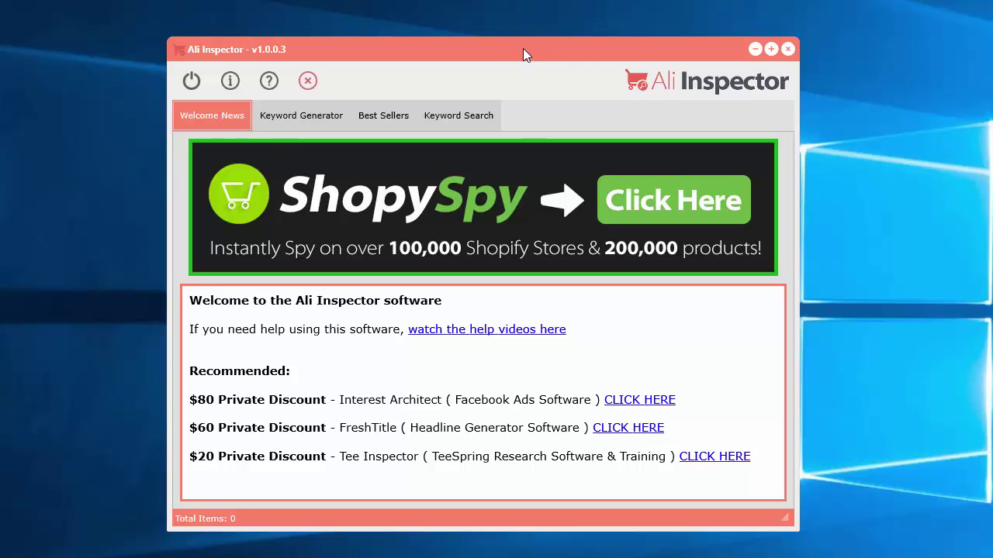
left_click_drag(522, 48, 521, 43)
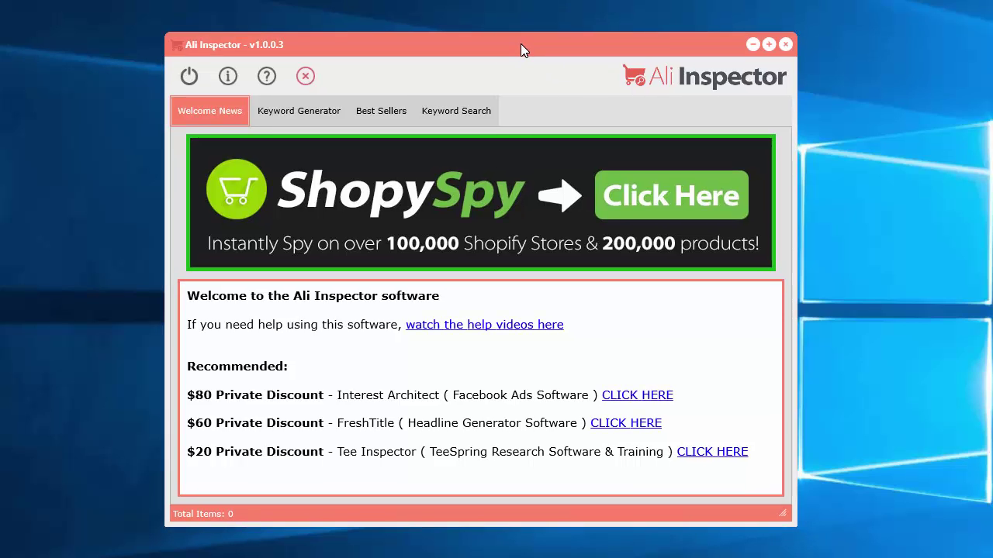
left_click(265, 79)
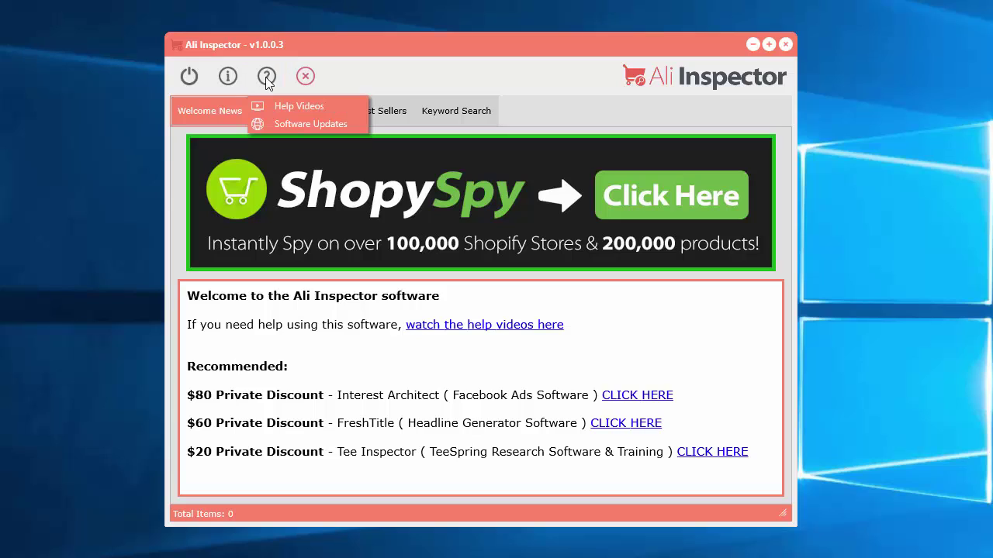
Open the Software Updates page and confirm installed version 1.0.0.3 matches the latest available
left_click(308, 125)
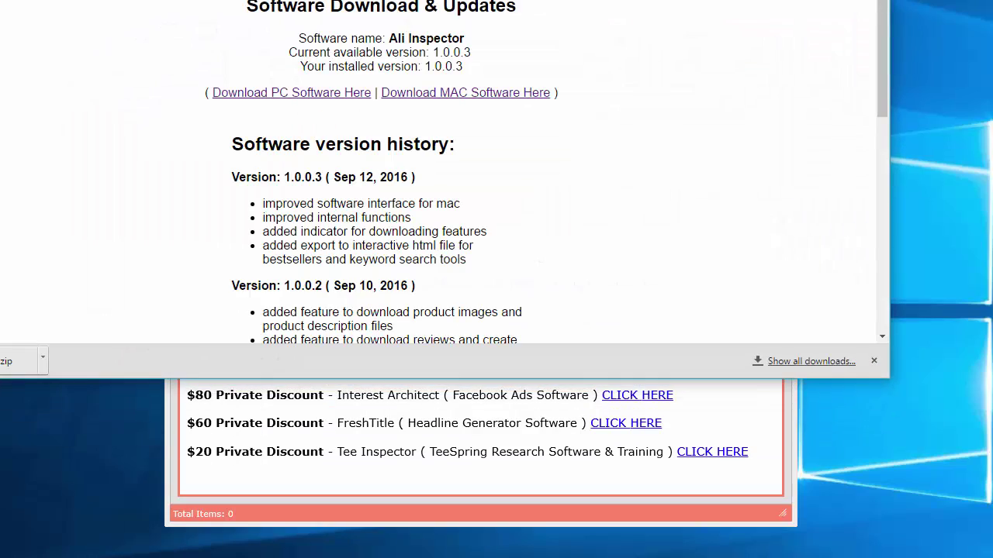
scroll(773, 376, "down", 4)
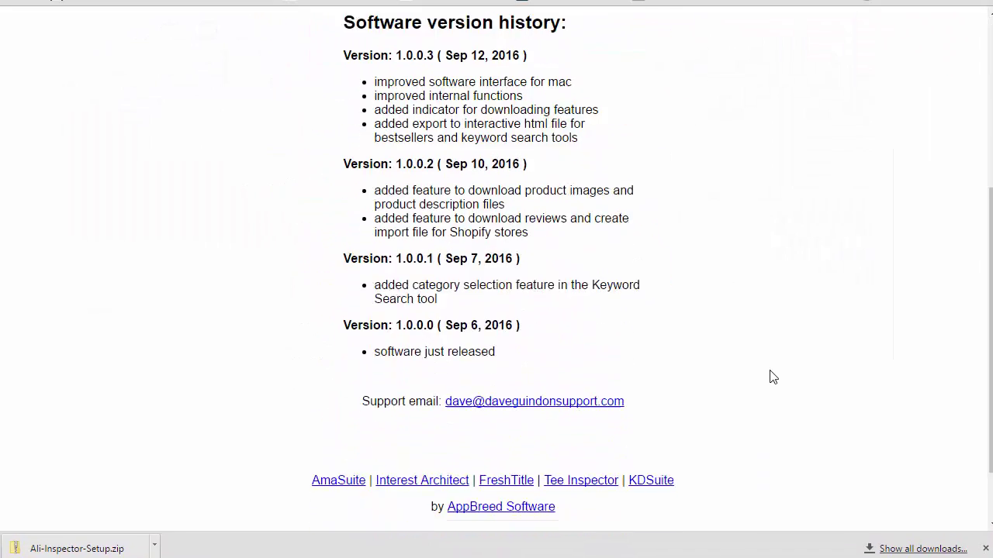
scroll(773, 377, "up", 4)
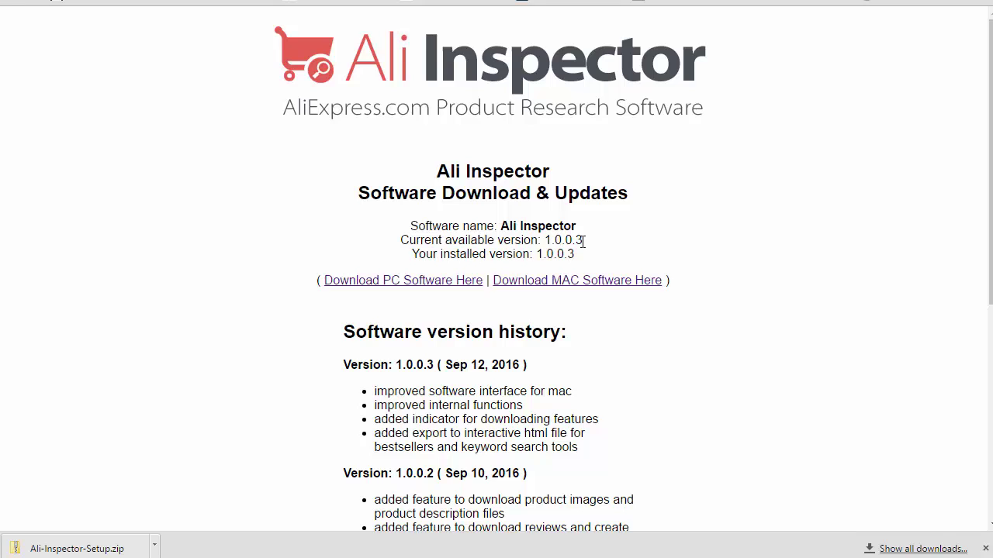
left_click_drag(583, 241, 553, 241)
left_click(570, 256)
double_click(570, 256)
left_click(579, 234)
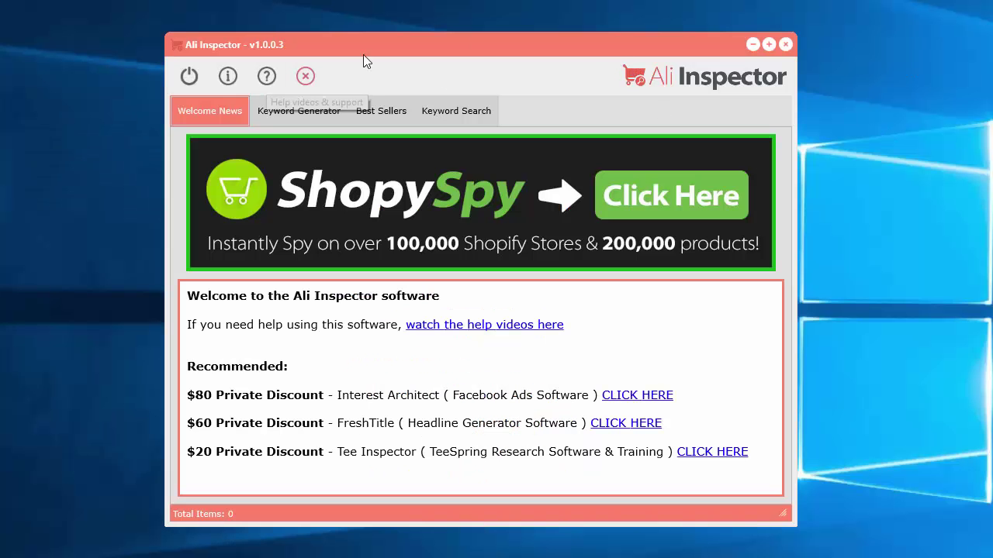
left_click(276, 84)
left_click(298, 119)
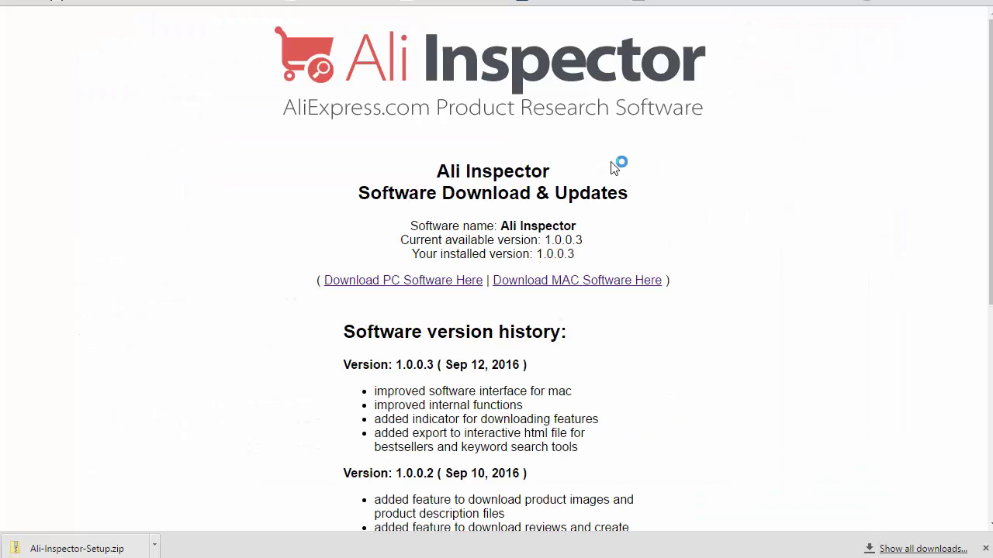